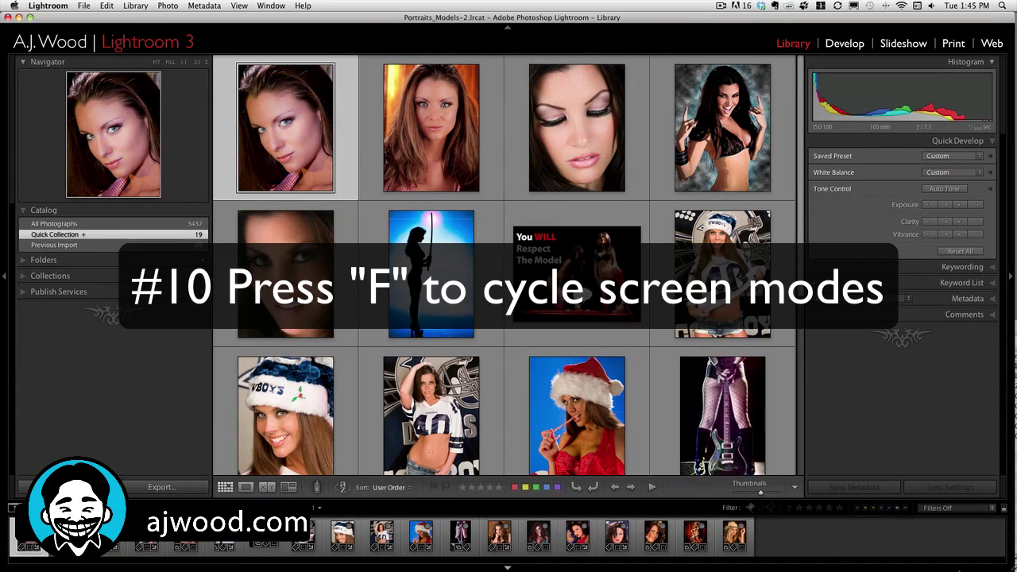
Step: Cycle through the full-screen modes, then return to the normal windowed screen mode
{"action": "key", "text": "f"}
{"action": "key", "text": "f"}
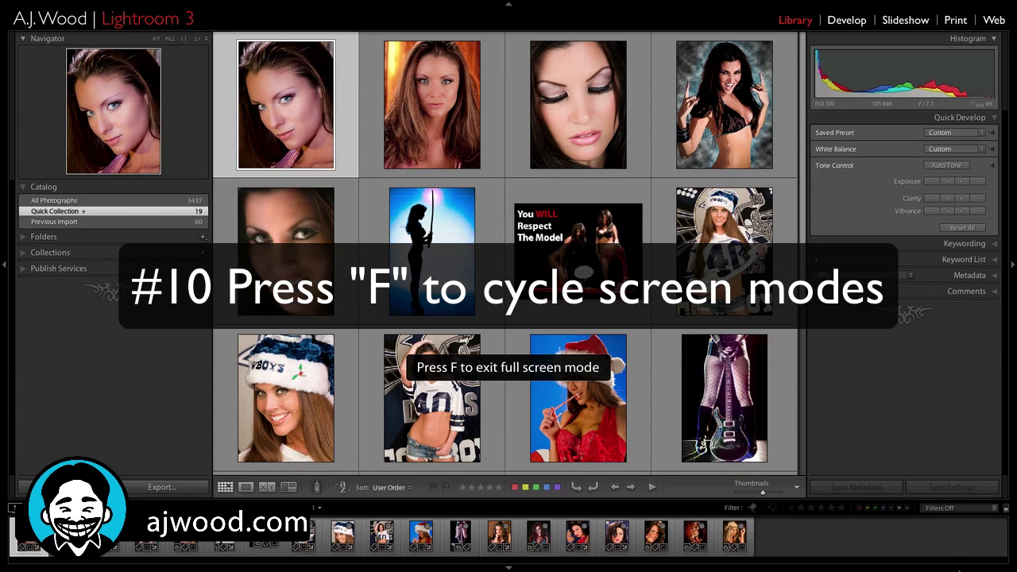
{"action": "key", "text": "f"}
{"action": "key", "text": "f"}
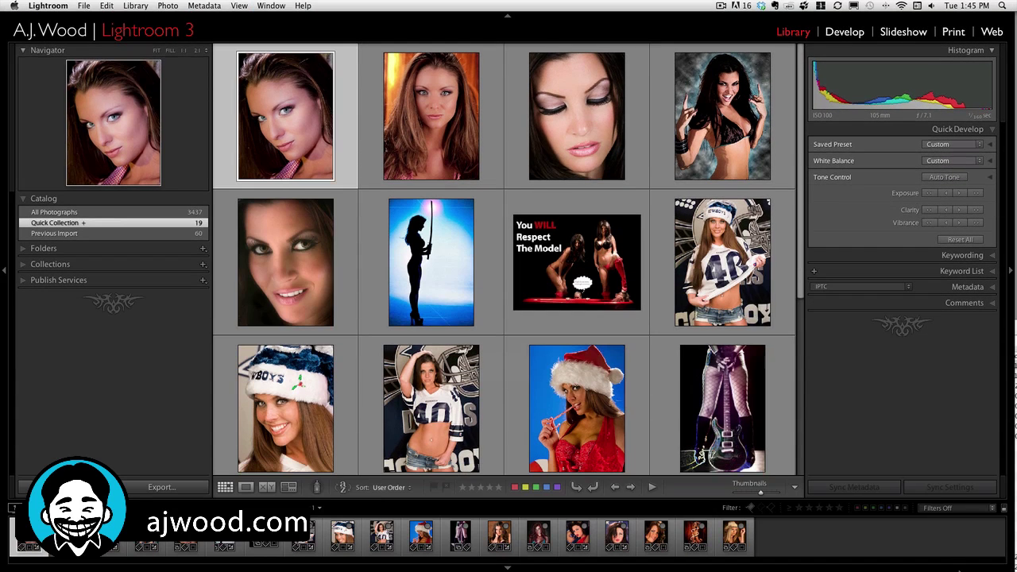
{"action": "key", "text": "f"}
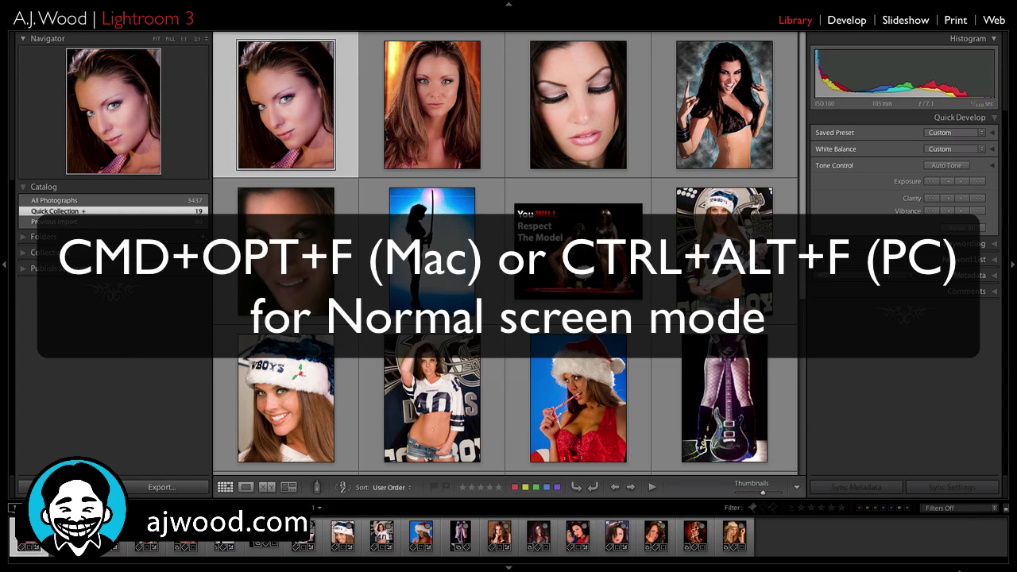
{"action": "key", "text": "super+alt+f"}
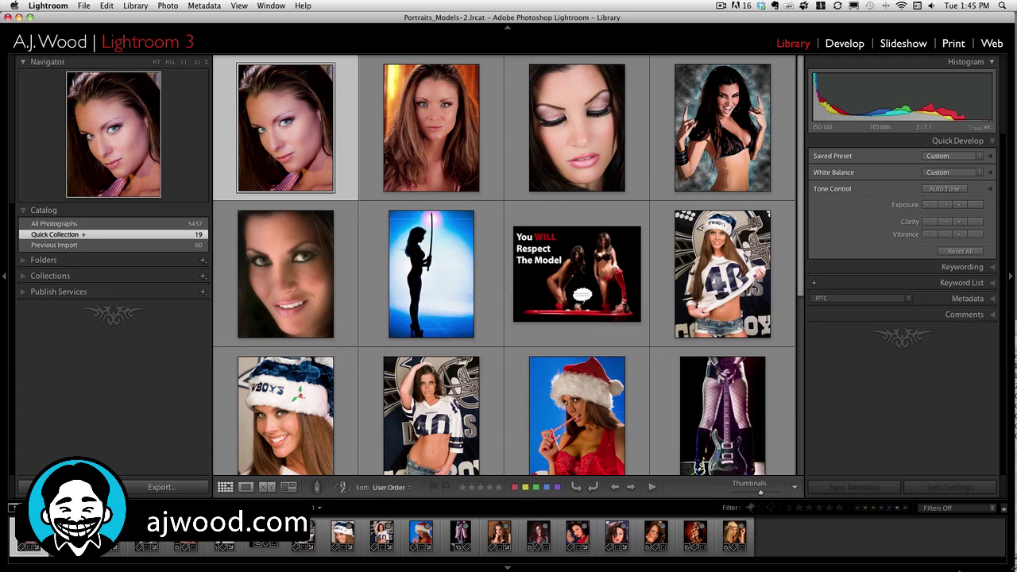
Step: Toggle the left panel with F7, set it to Manual instead of Auto Hide, and hide both panels
{"action": "key", "text": "F7"}
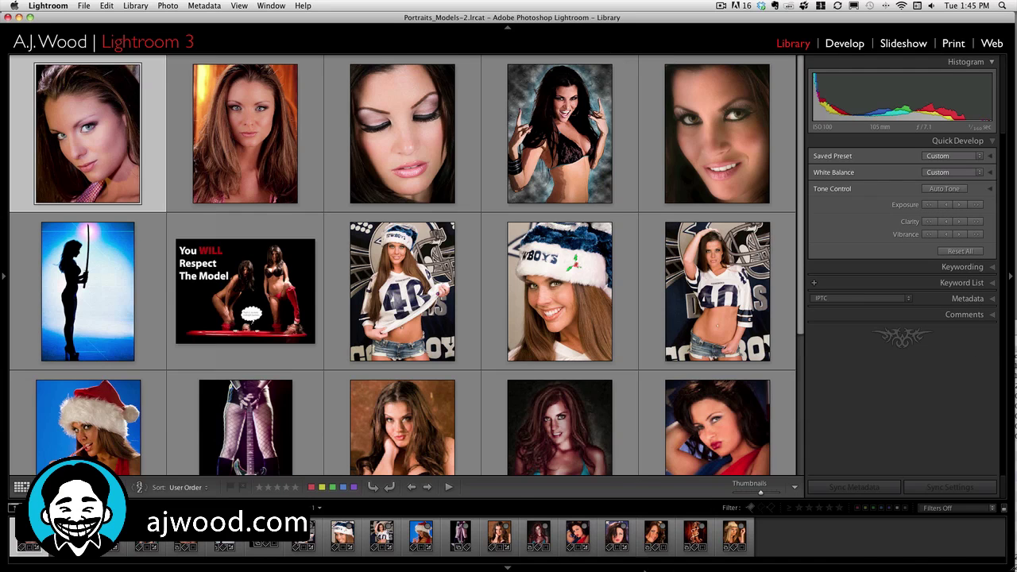
{"action": "key", "text": "F7"}
{"action": "key", "text": "F7"}
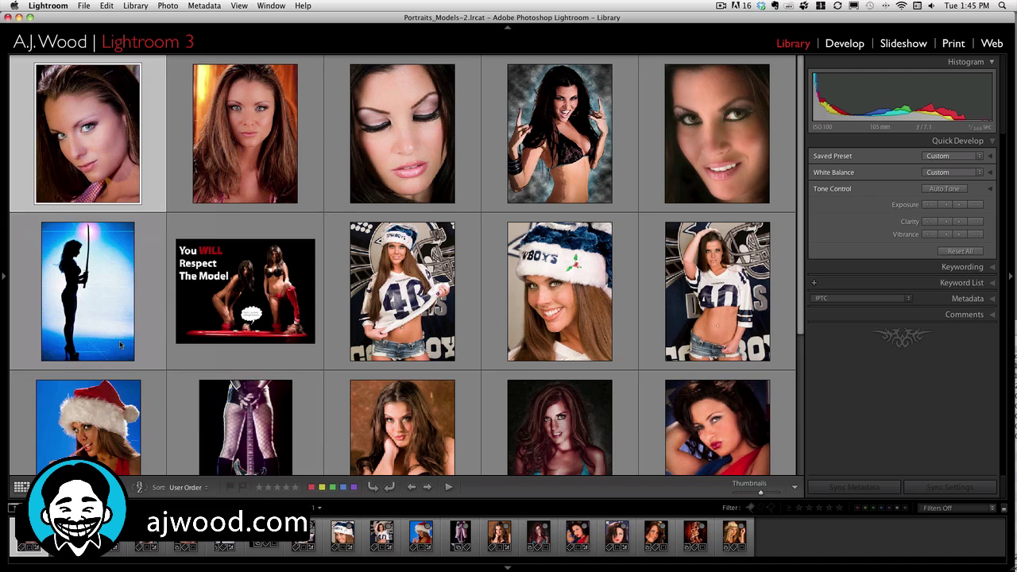
{"action": "key", "text": "F7"}
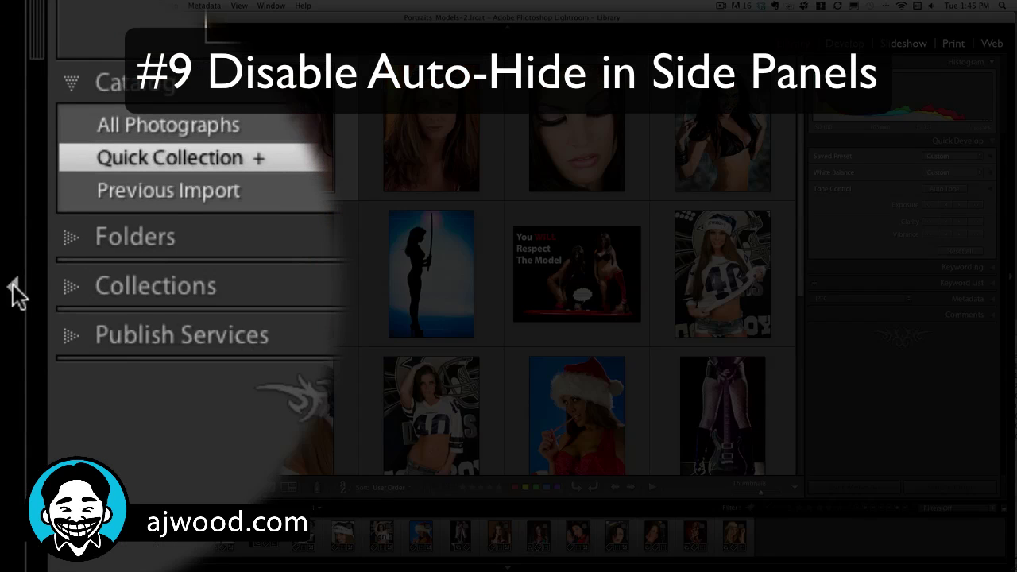
{"action": "right_click", "coordinate": [14, 284]}
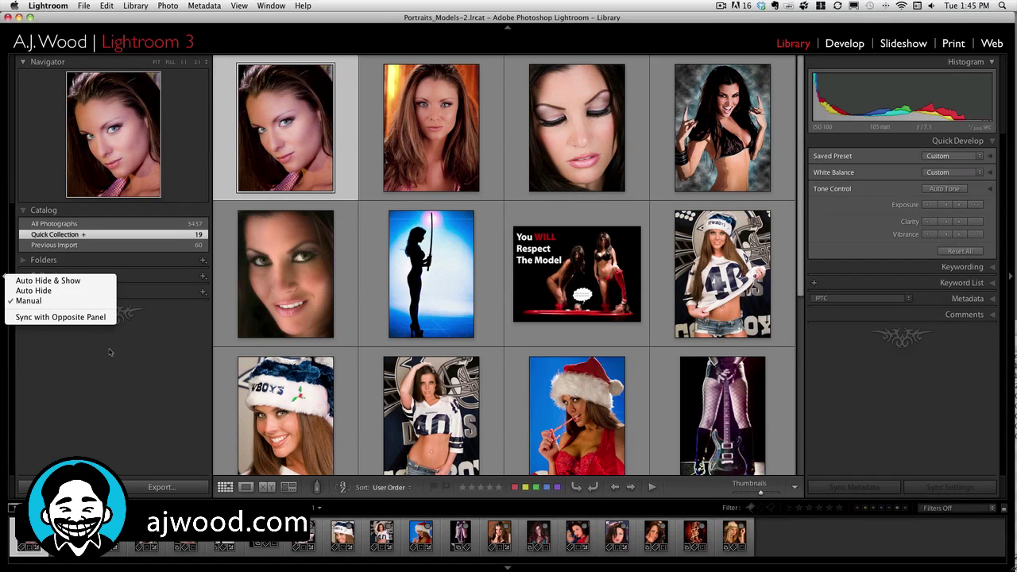
{"action": "left_click", "coordinate": [110, 353]}
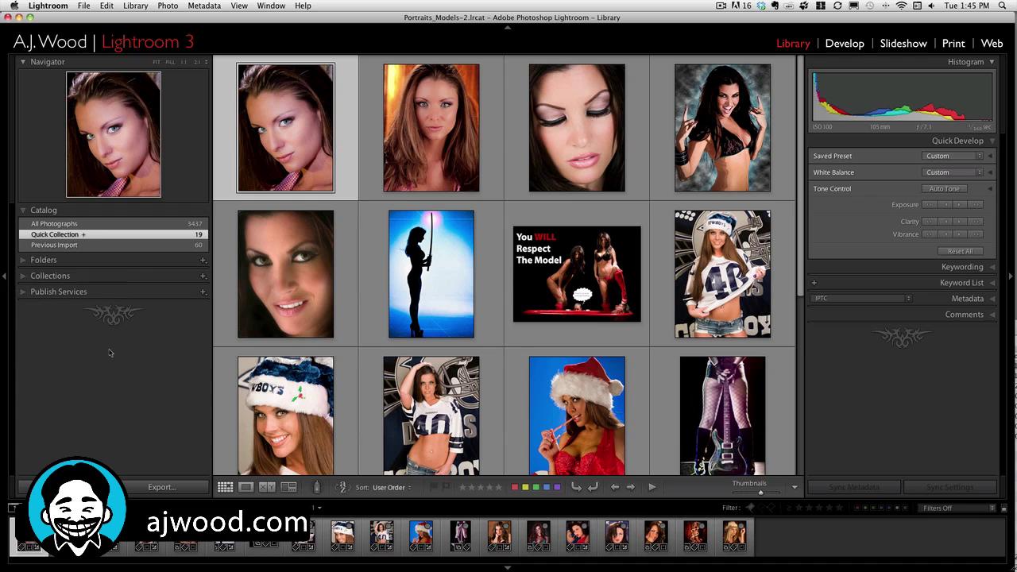
{"action": "key", "text": "Tab"}
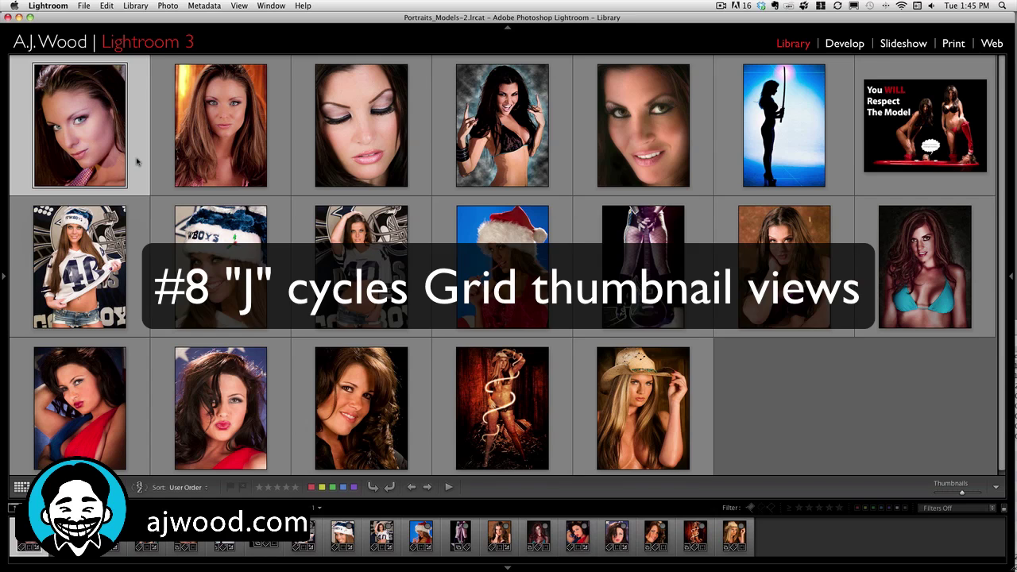
Step: Cycle the grid cells twice through compact numbered, expanded file-name and plain thumbnail views
{"action": "key", "text": "j"}
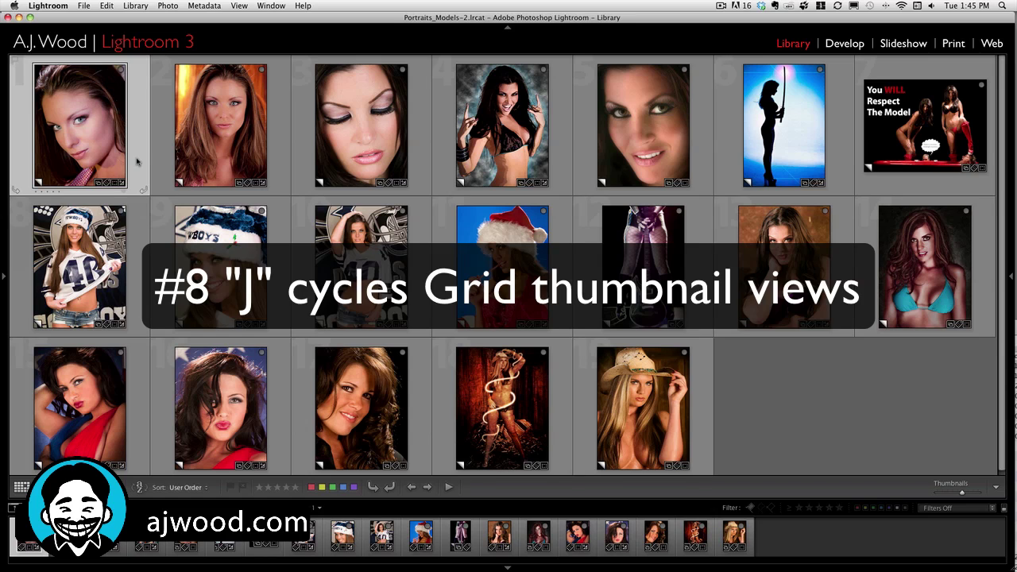
{"action": "key", "text": "j"}
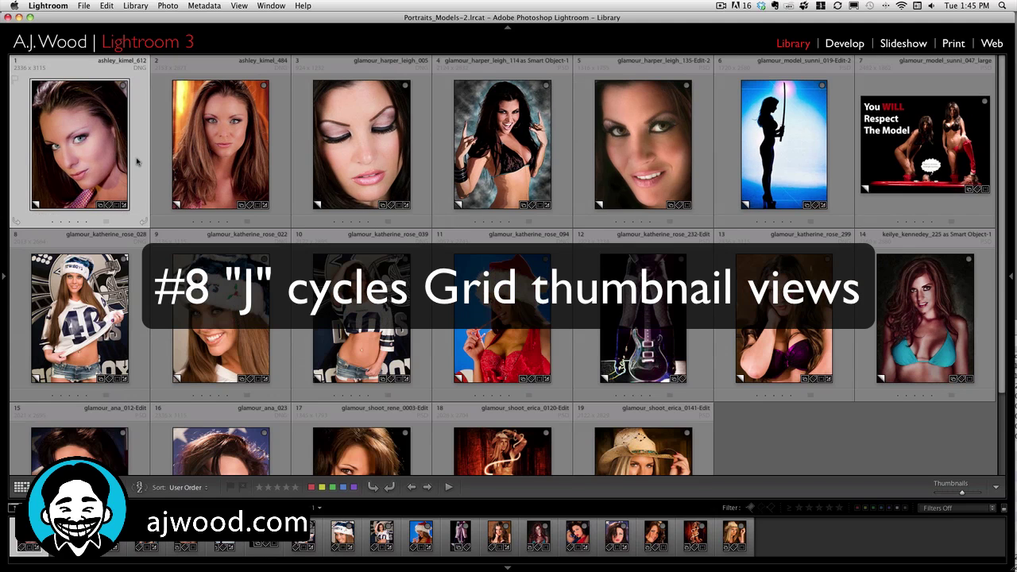
{"action": "key", "text": "j"}
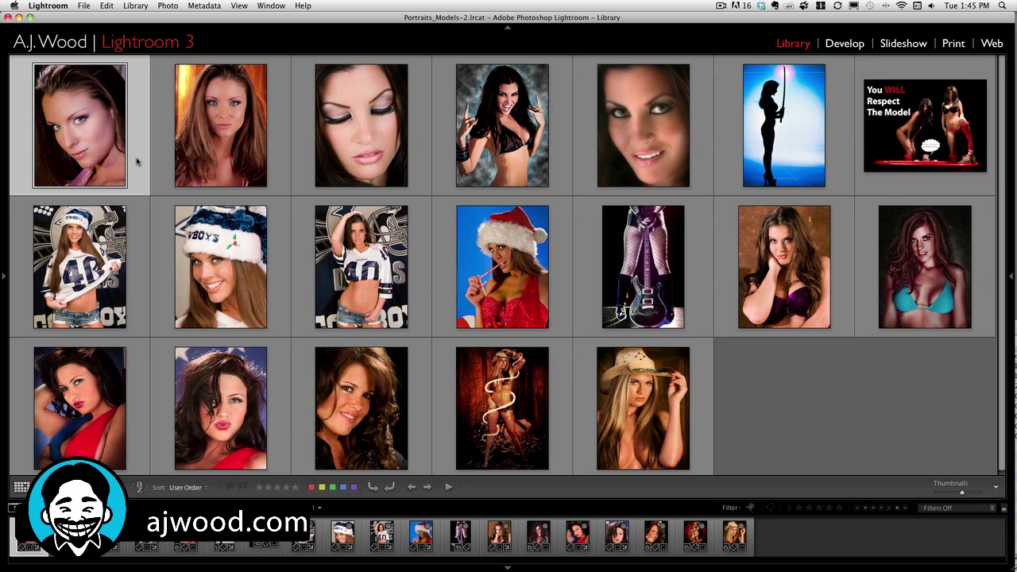
{"action": "key", "text": "j"}
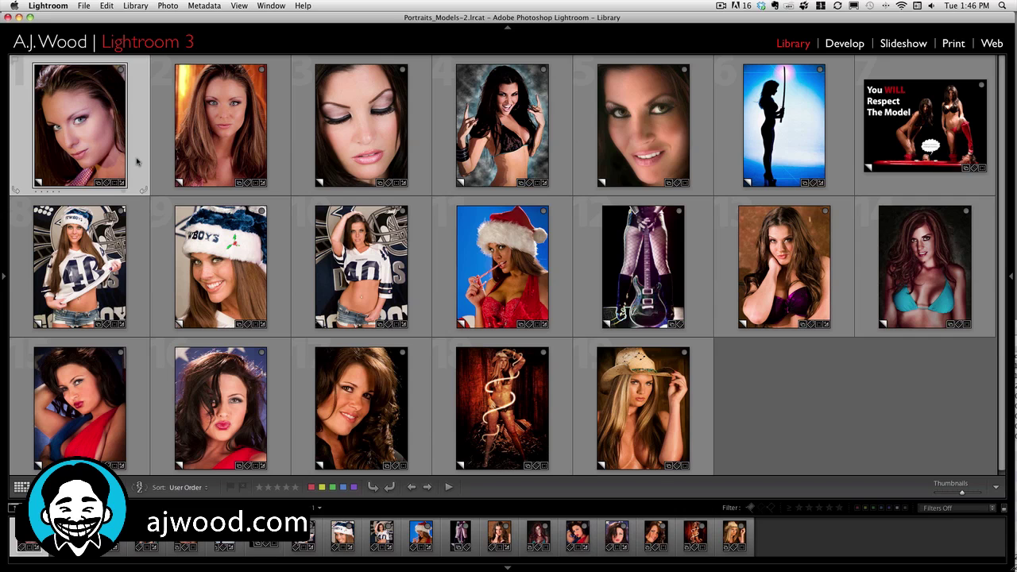
{"action": "key", "text": "j"}
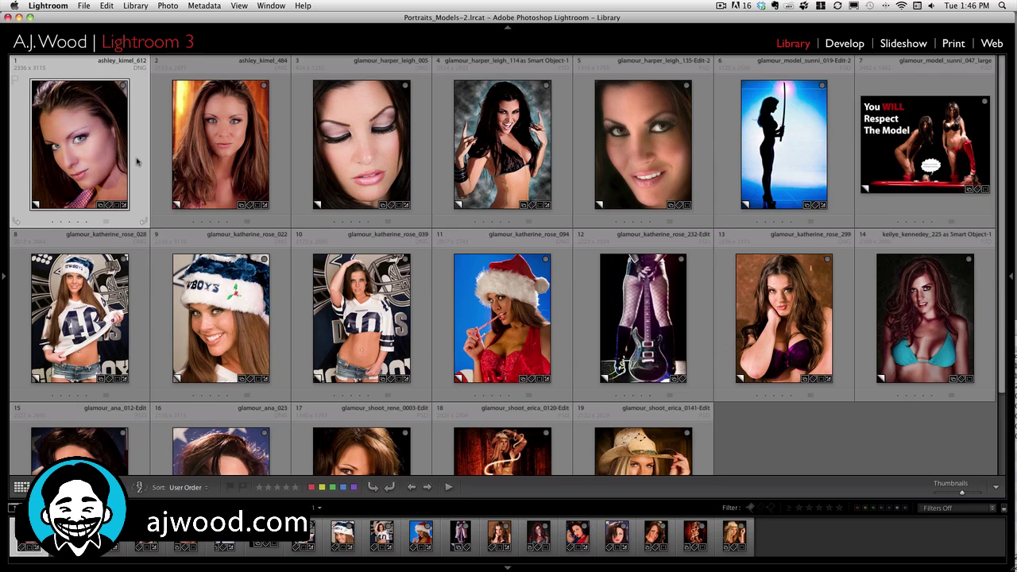
{"action": "key", "text": "j"}
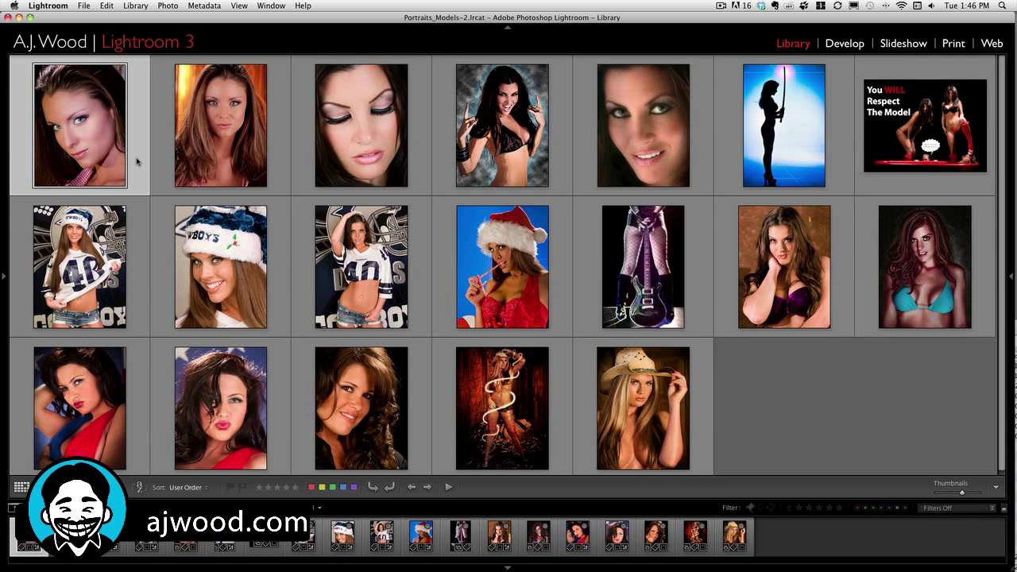
Step: Open the first portrait in Loupe view and cycle through its info overlay sets
{"action": "key", "text": "e"}
{"action": "key", "text": "i"}
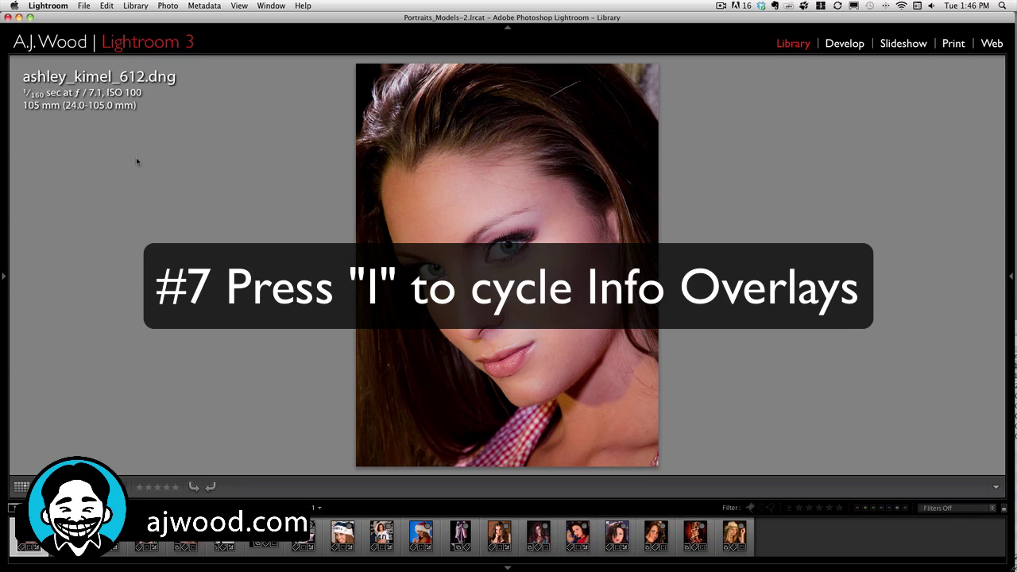
{"action": "key", "text": "i"}
{"action": "key", "text": "i"}
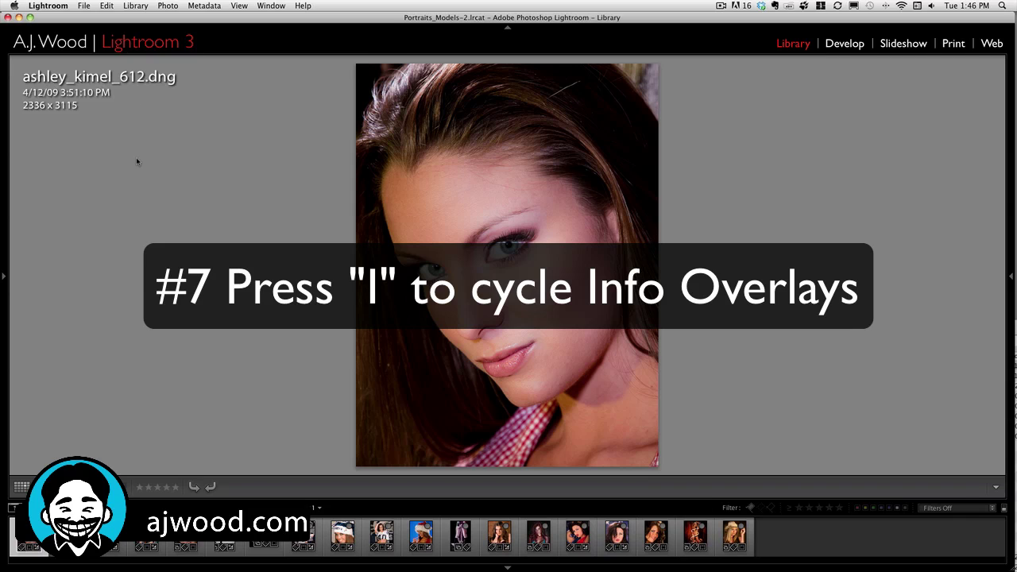
{"action": "key", "text": "i"}
{"action": "key", "text": "i"}
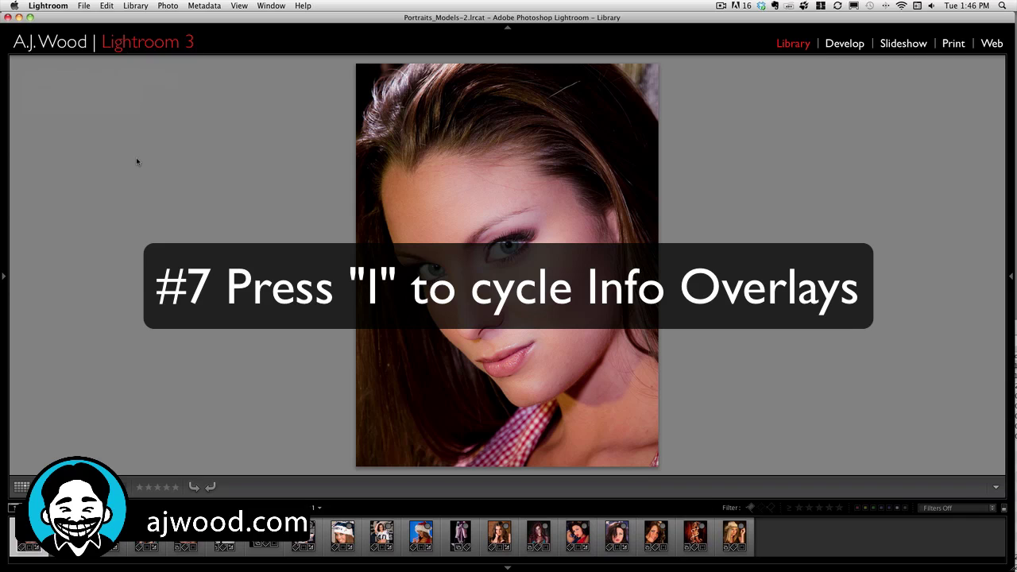
{"action": "key", "text": "i"}
{"action": "key", "text": "i"}
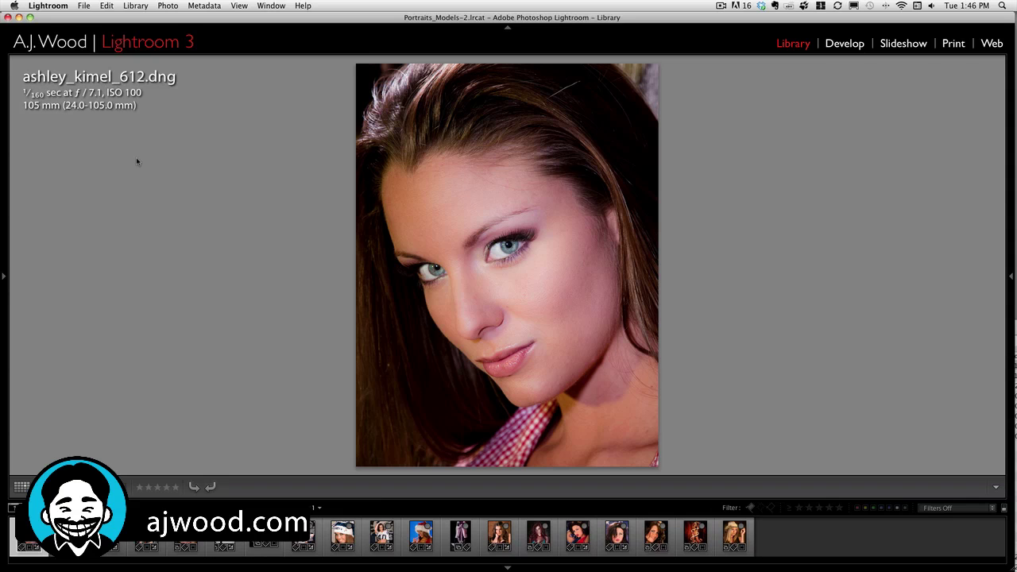
Step: Hide and re-show the info overlay, then bring up Library View Options
{"action": "key", "text": "super+i"}
{"action": "key", "text": "super+i"}
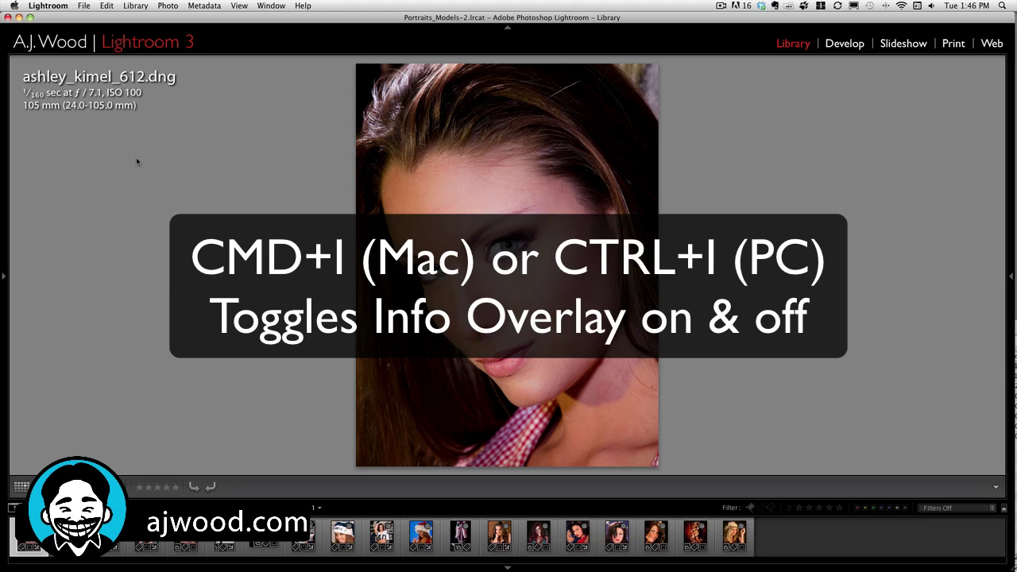
{"action": "key", "text": "super+i"}
{"action": "key", "text": "super+i"}
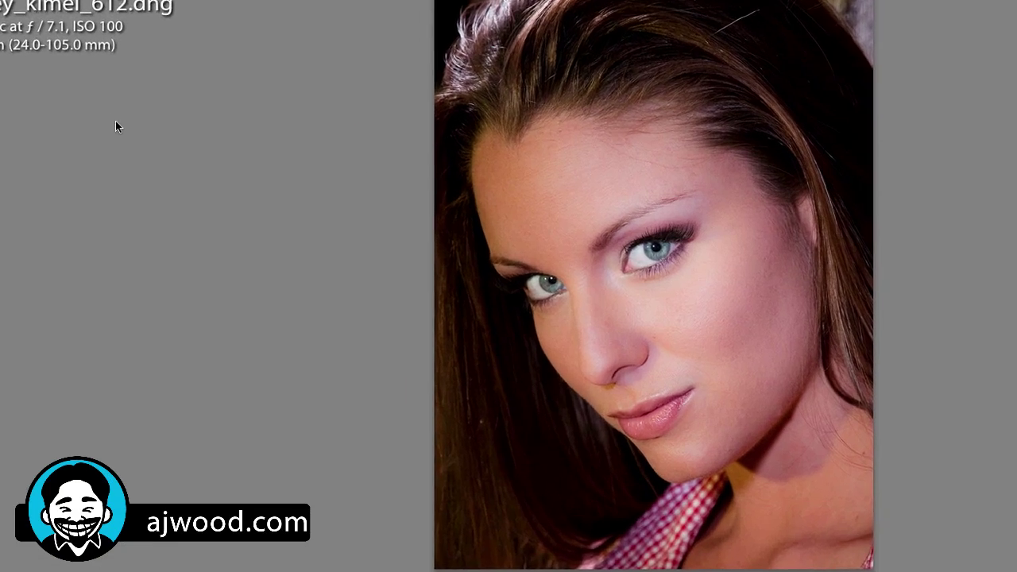
{"action": "key", "text": "super+j"}
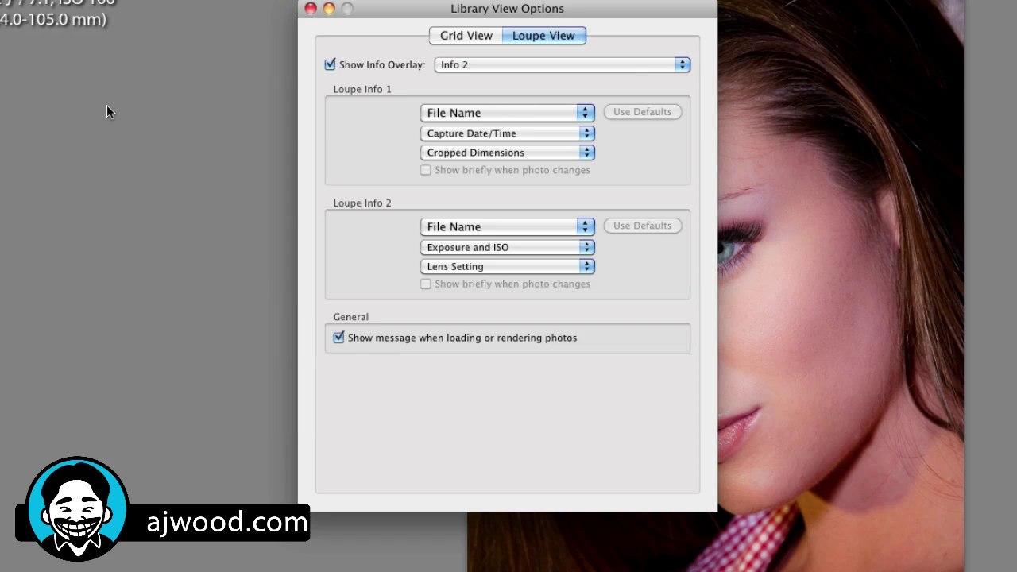
Step: Keep Info 2 as the loupe overlay and turn on Show Grid Extras for grid view
{"action": "left_click", "coordinate": [537, 64]}
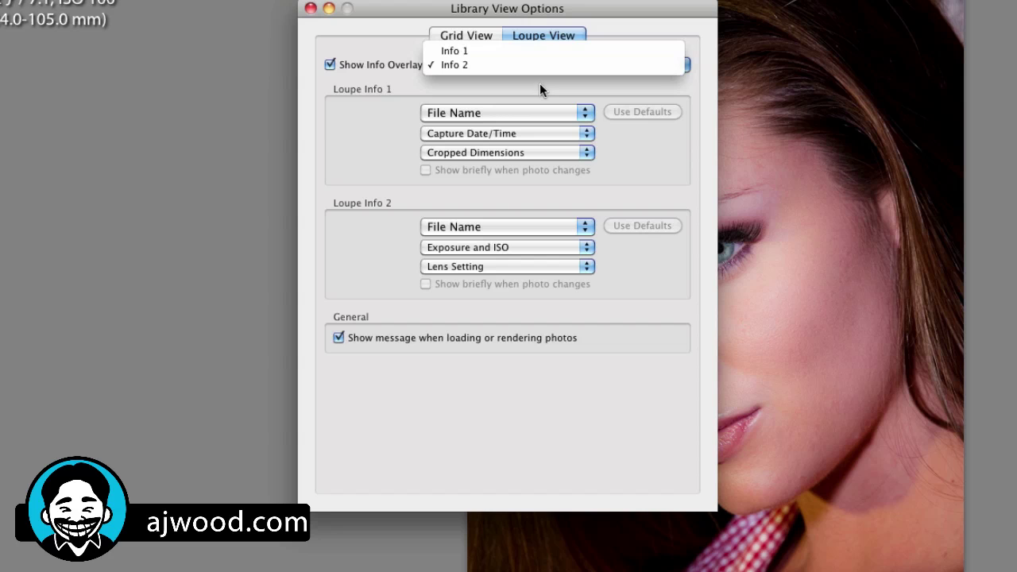
{"action": "left_click", "coordinate": [540, 84]}
{"action": "left_click", "coordinate": [465, 37]}
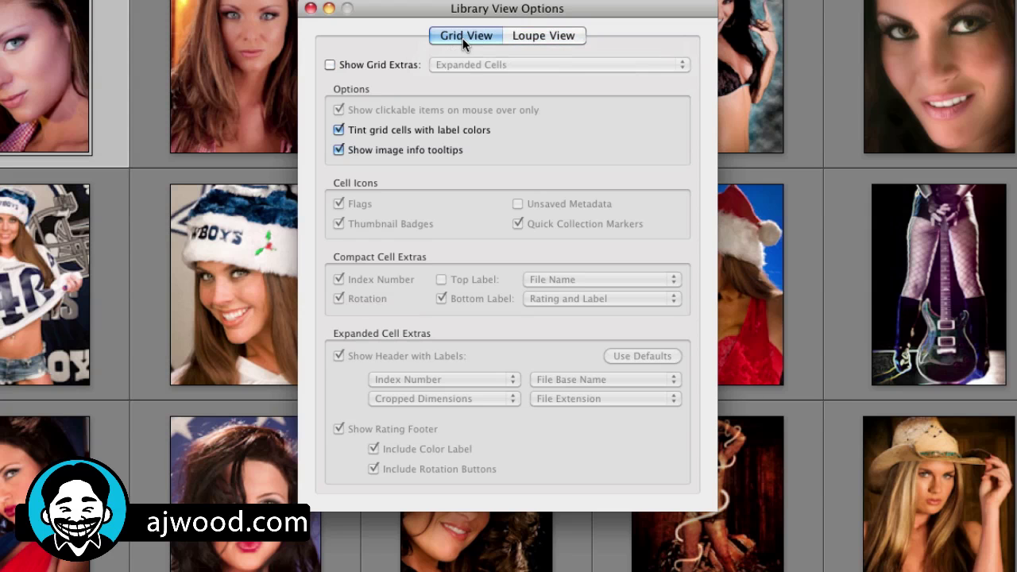
{"action": "left_click", "coordinate": [361, 65]}
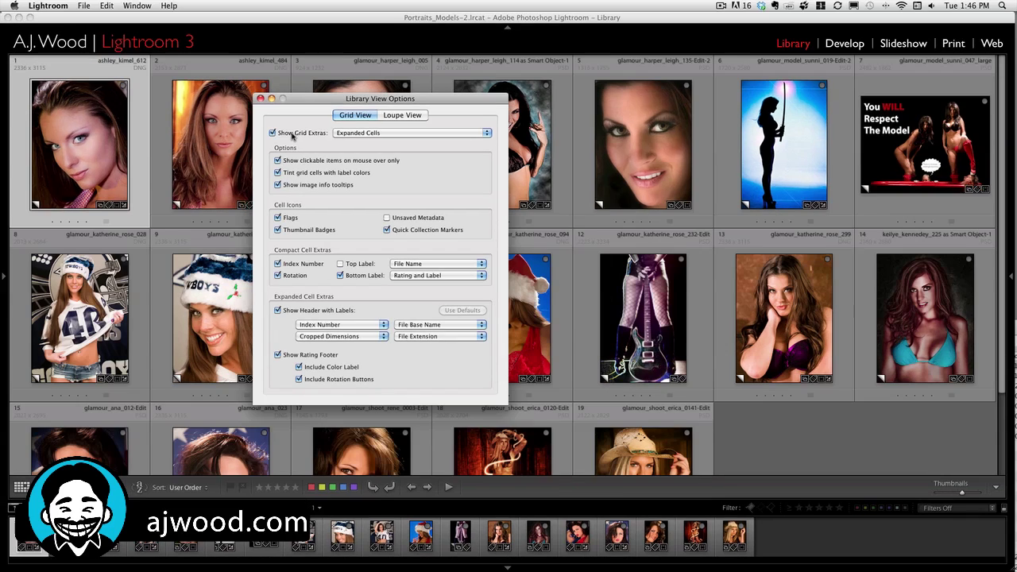
Step: Choose Compact Cells for the grid, close the dialog, and bring back the side panels
{"action": "left_click", "coordinate": [354, 135]}
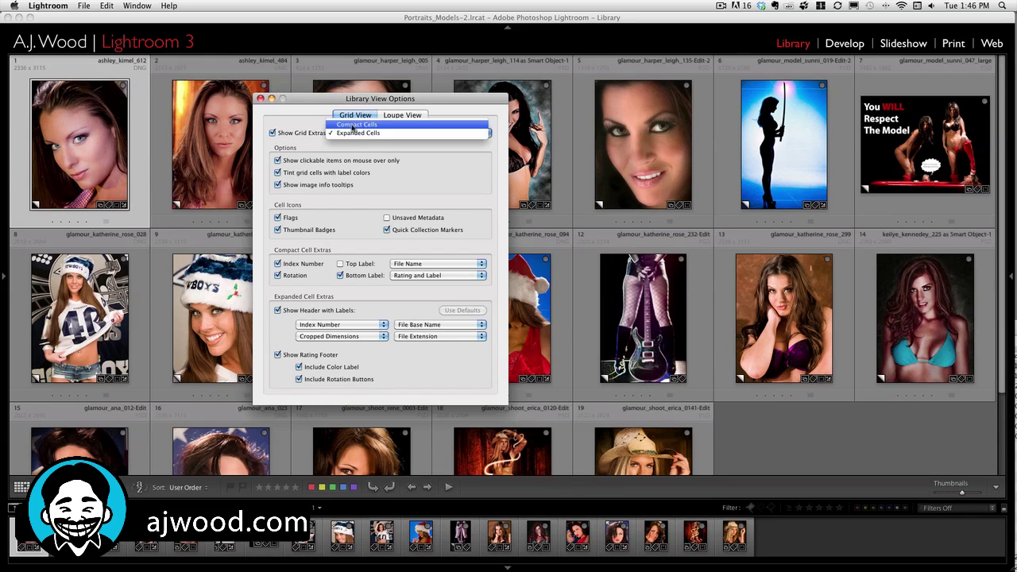
{"action": "left_click", "coordinate": [354, 121]}
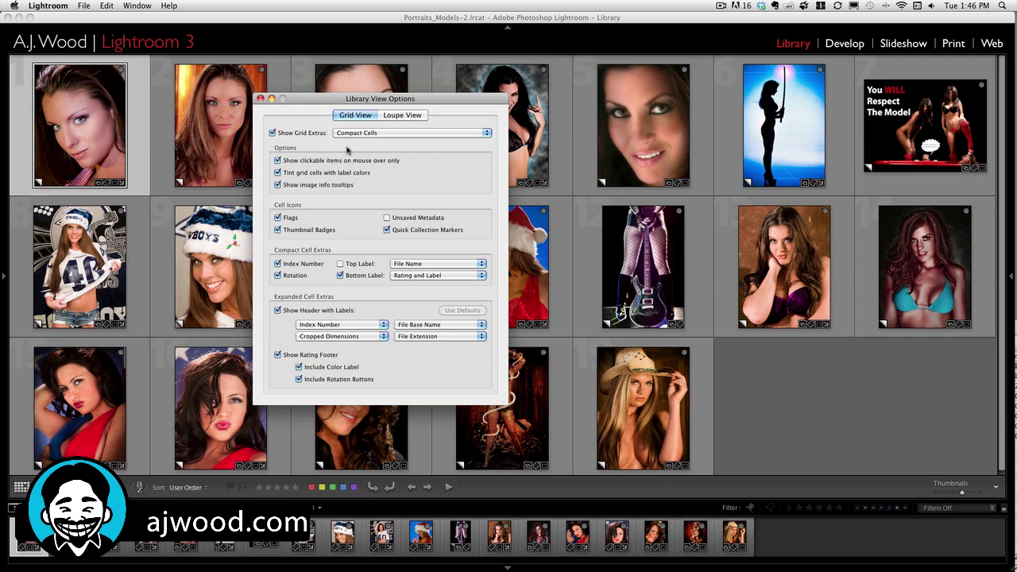
{"action": "left_click", "coordinate": [261, 98]}
{"action": "key", "text": "Tab"}
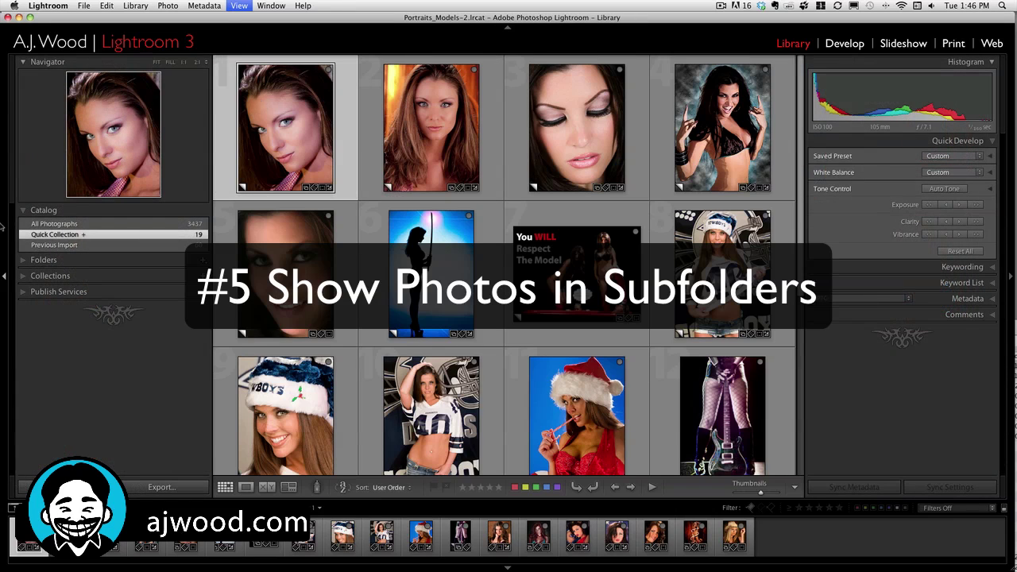
Step: Select the top Photos folder and enable Library > Show Photos in Subfolders to list all 3437 images
{"action": "left_click", "coordinate": [23, 264]}
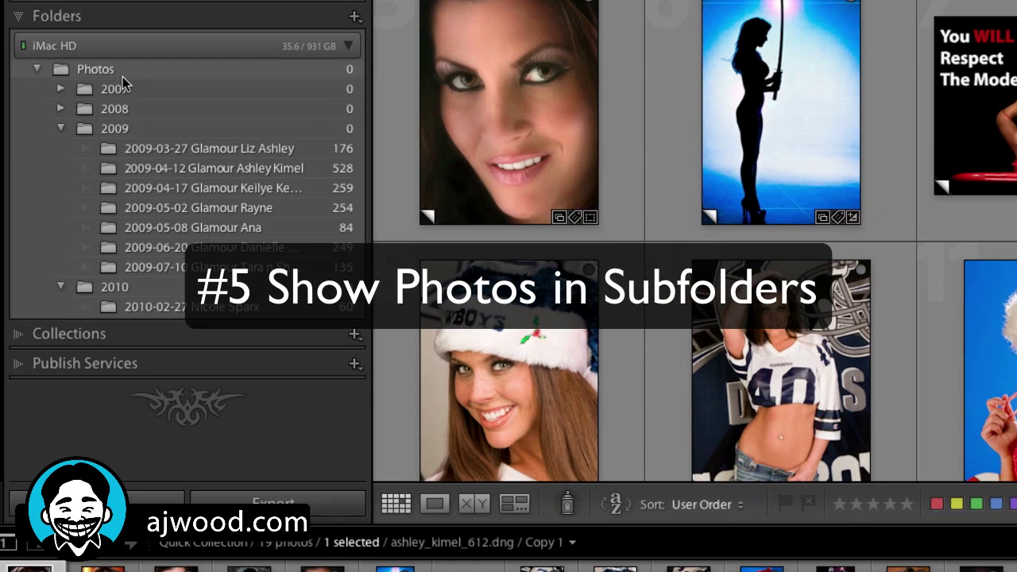
{"action": "left_click", "coordinate": [122, 72]}
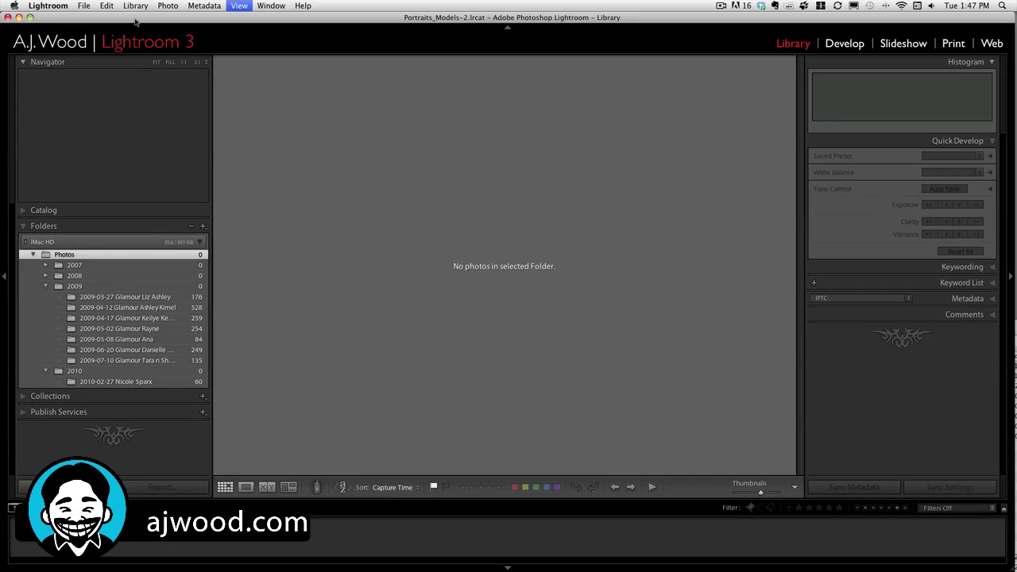
{"action": "left_click", "coordinate": [135, 6]}
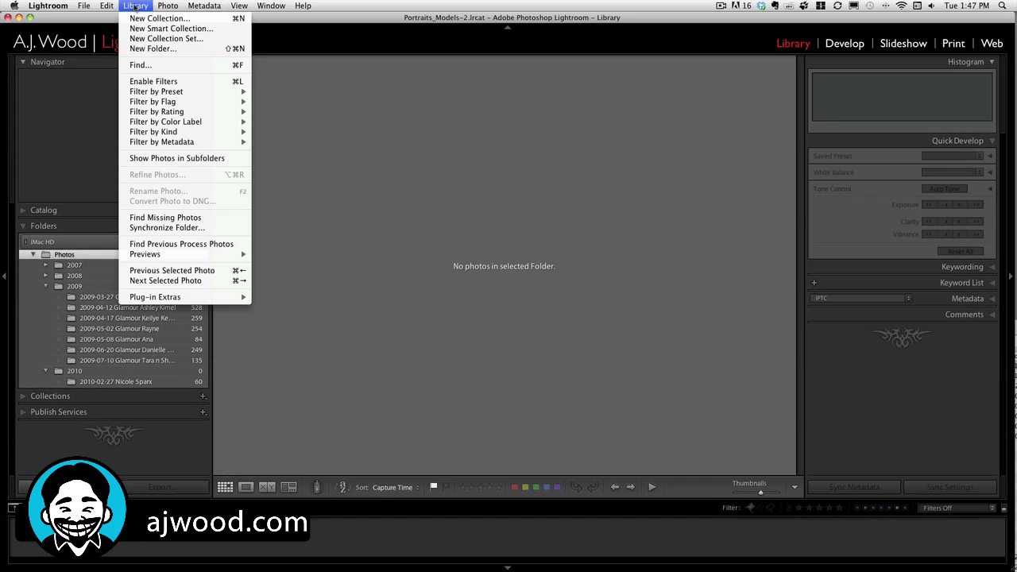
{"action": "left_click", "coordinate": [159, 163]}
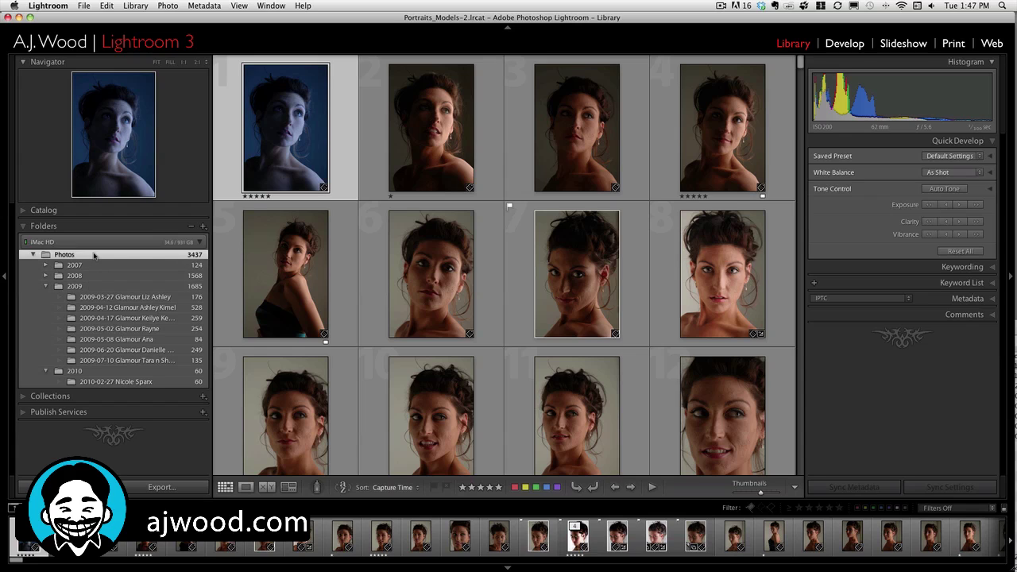
{"action": "left_click", "coordinate": [136, 6]}
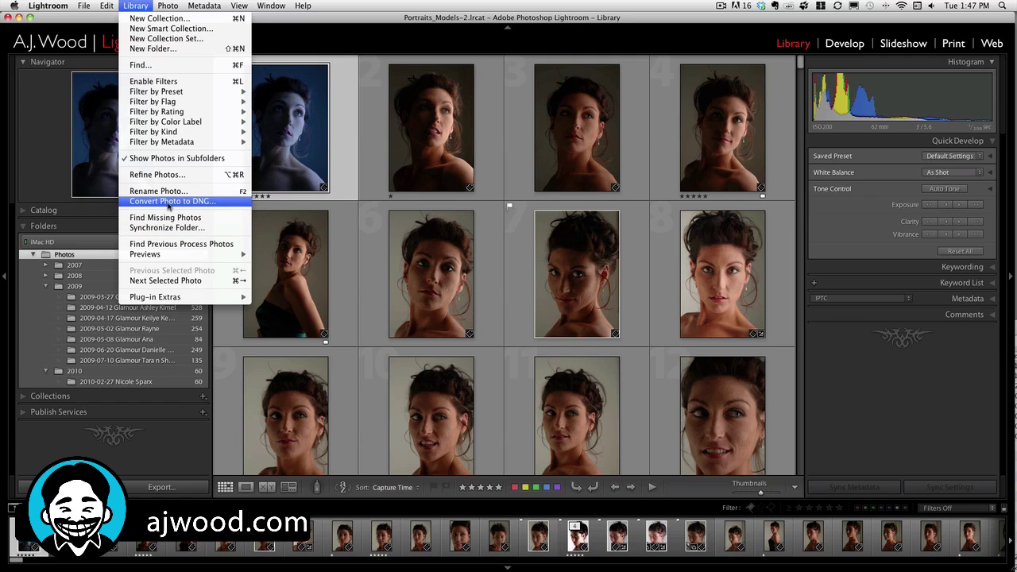
{"action": "left_click", "coordinate": [409, 30]}
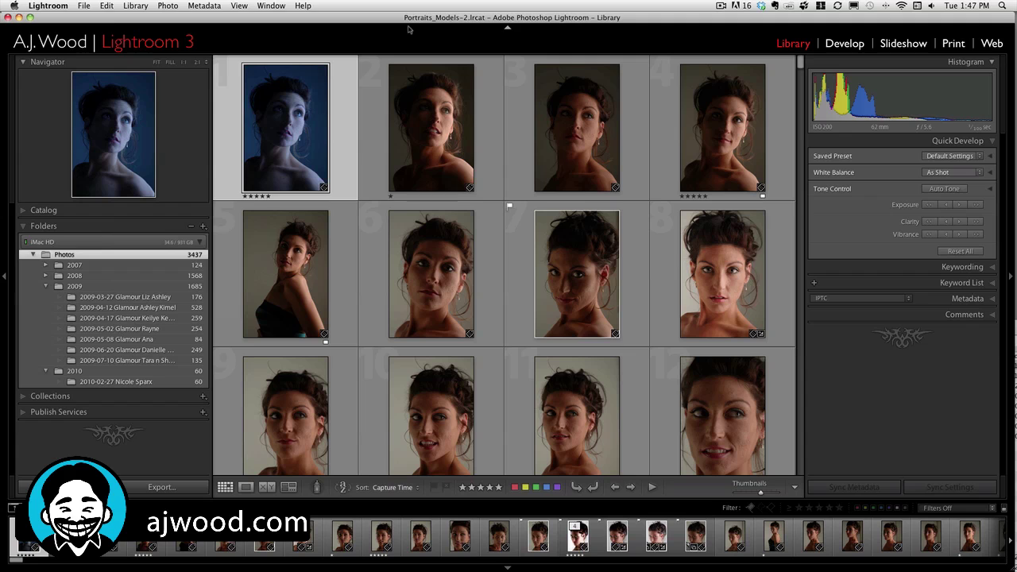
{"action": "left_click", "coordinate": [40, 210]}
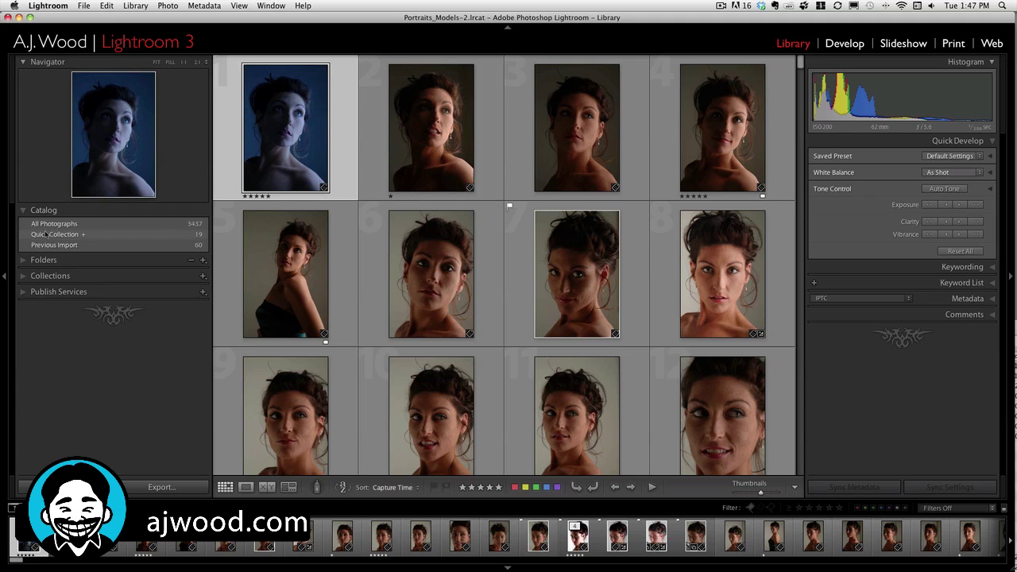
{"action": "left_click", "coordinate": [46, 235]}
{"action": "left_click", "coordinate": [449, 89]}
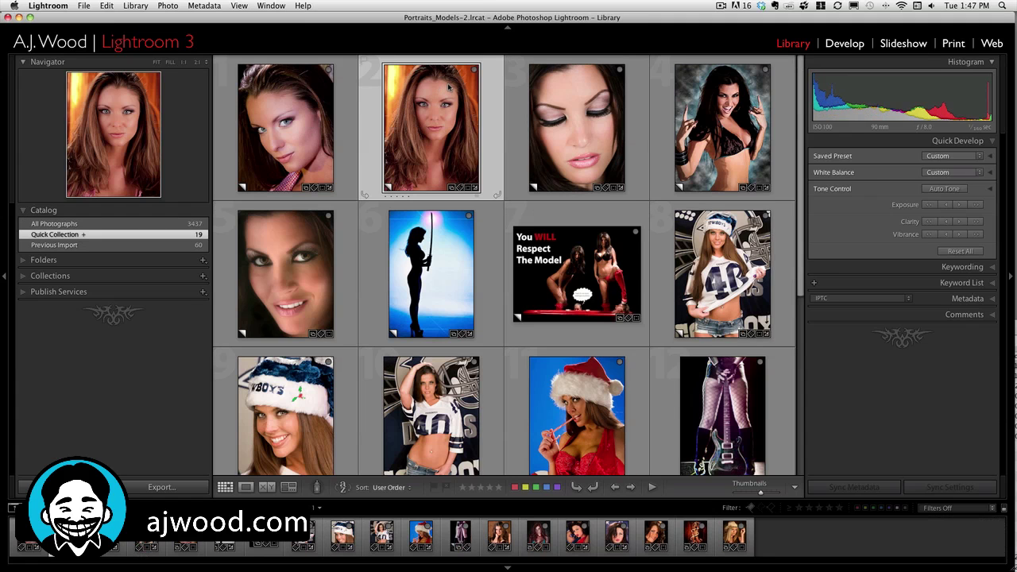
{"action": "key", "text": "d"}
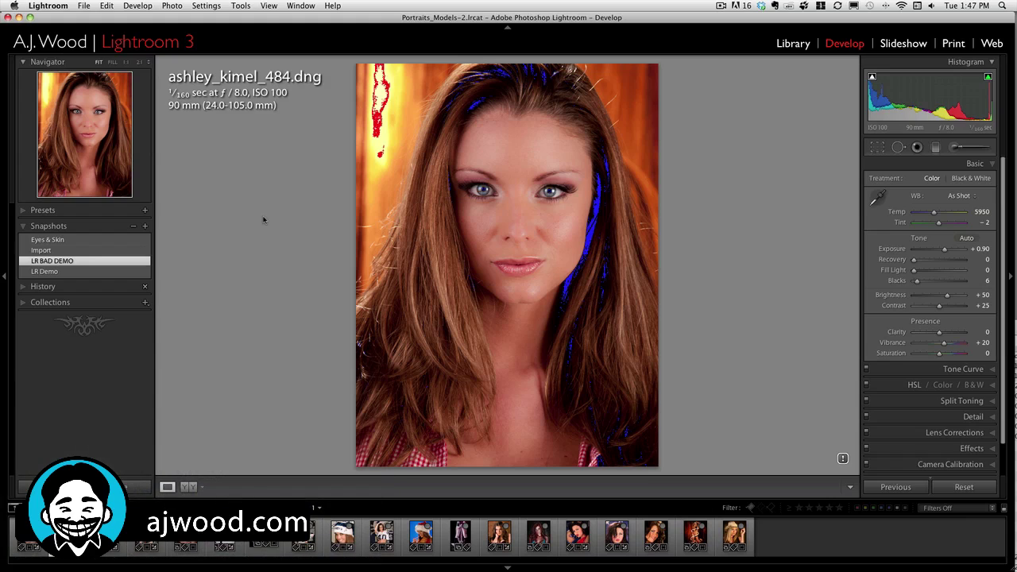
{"action": "key", "text": "j"}
{"action": "key", "text": "j"}
{"action": "key", "text": "j"}
{"action": "key", "text": "j"}
{"action": "key", "text": "j"}
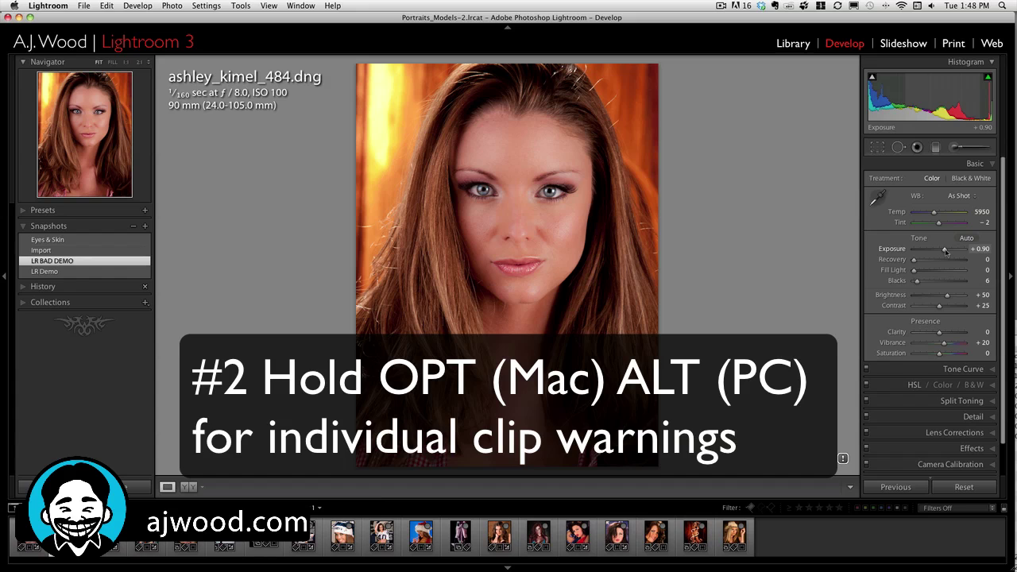
Step: Set Exposure to +2.40 and Blacks to 36 while previewing clipping, then show the Develop Shortcuts overlay
{"action": "left_click", "coordinate": [944, 250], "text": "alt"}
{"action": "mouse_move", "coordinate": [945, 250]}
{"action": "left_mouse_down"}
{"action": "mouse_move", "coordinate": [966, 251]}
{"action": "mouse_move", "coordinate": [954, 251]}
{"action": "left_mouse_up"}
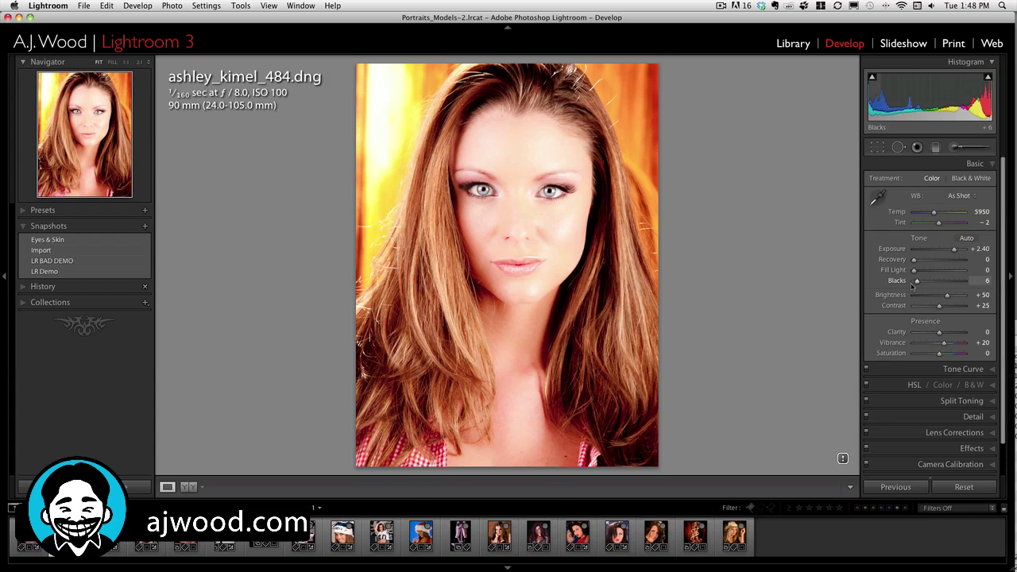
{"action": "left_click_drag", "start_coordinate": [917, 282], "coordinate": [930, 283]}
{"action": "left_click_drag", "start_coordinate": [933, 283], "coordinate": [933, 283]}
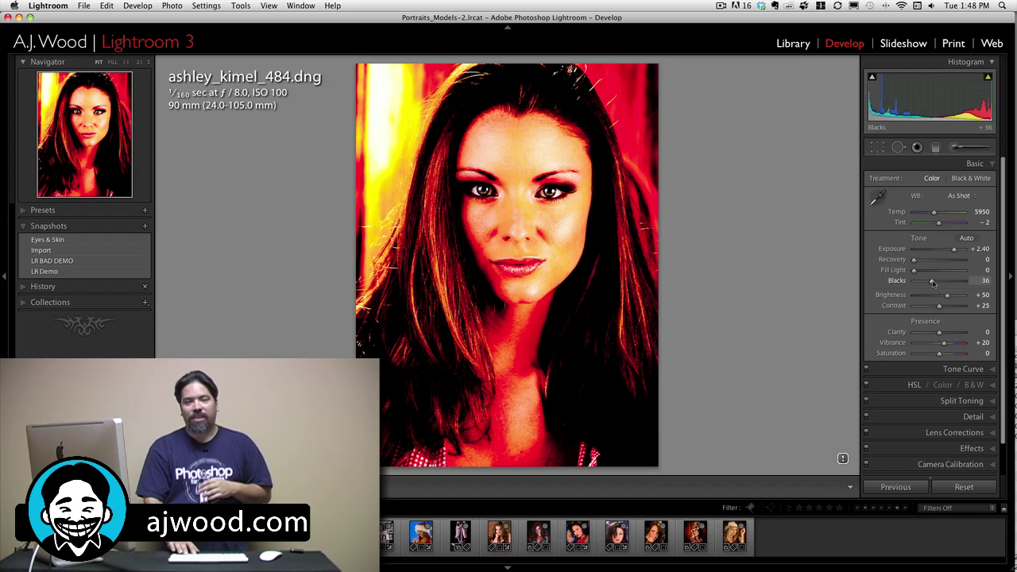
{"action": "key", "text": "super+slash"}
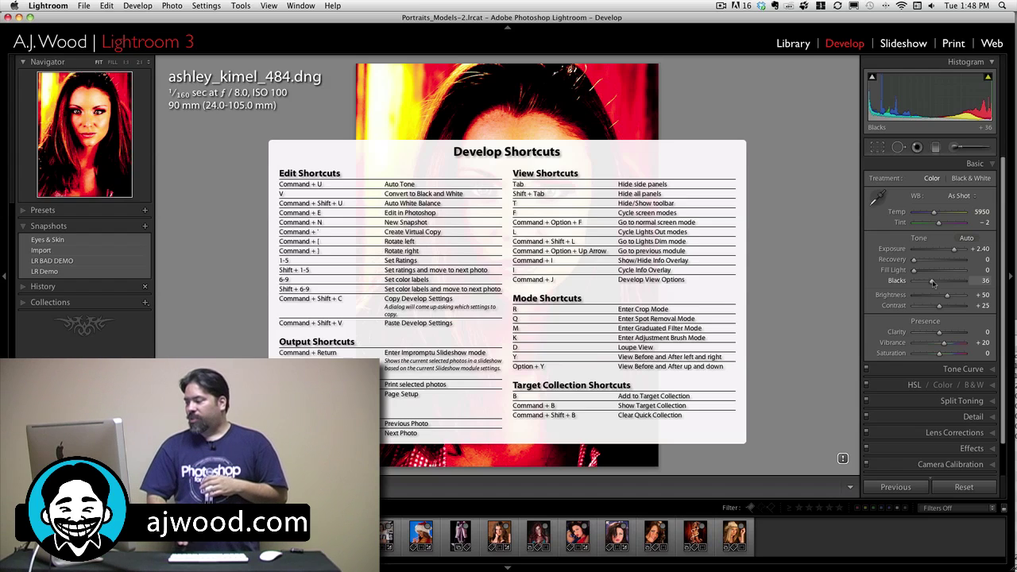